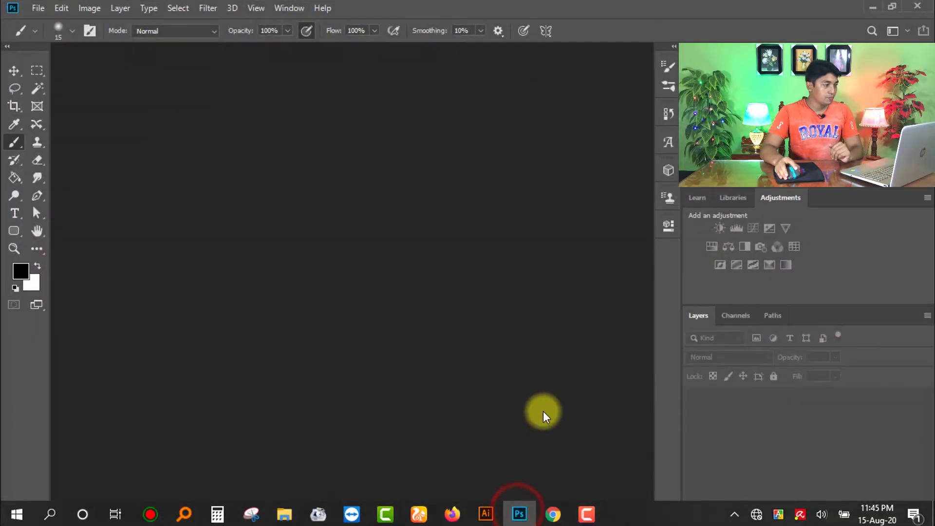
# - Open joli_iii_by_riot23_d6siua6.jpg and sophie_by_maryvostokova_d5c3udk.jpg together through File > Open
pyautogui.click(39, 9)
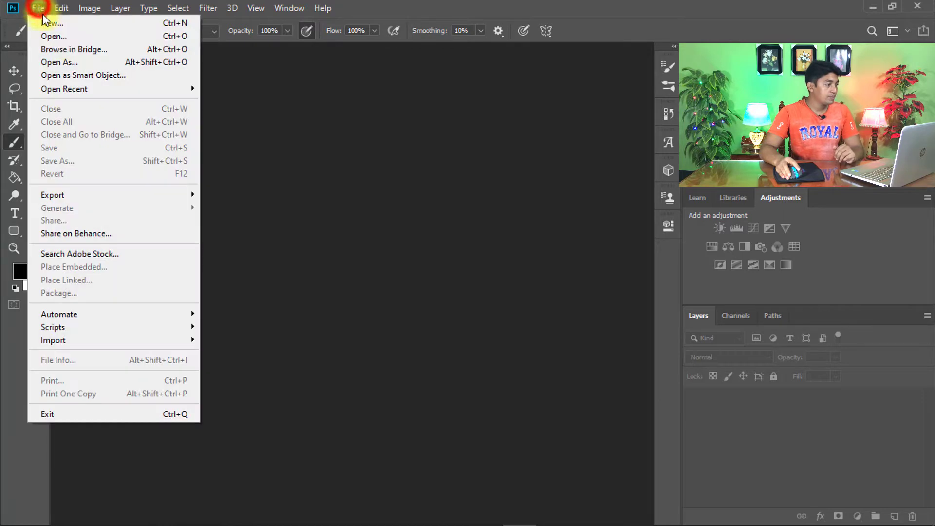
pyautogui.click(66, 36)
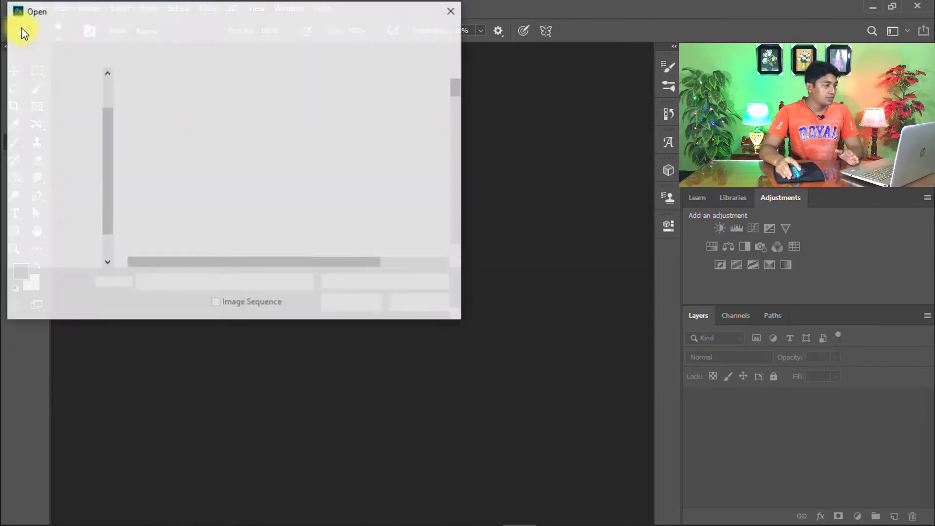
pyautogui.keyDown('ctrl'); pyautogui.click(243, 197); pyautogui.keyUp('ctrl')
pyautogui.click(364, 304)
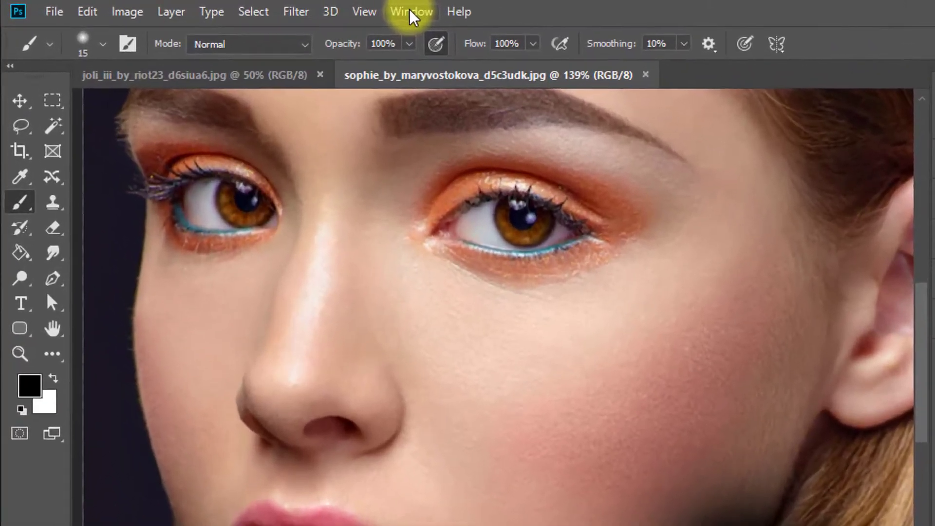
# - Load the Premium Magic Red Lipstick .ATN action set into the Actions panel
pyautogui.click(318, 9)
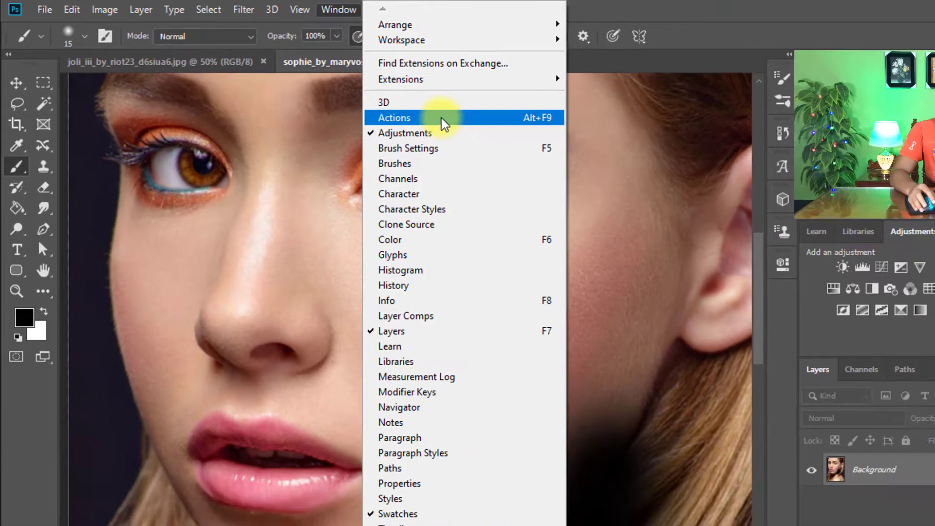
pyautogui.click(443, 118)
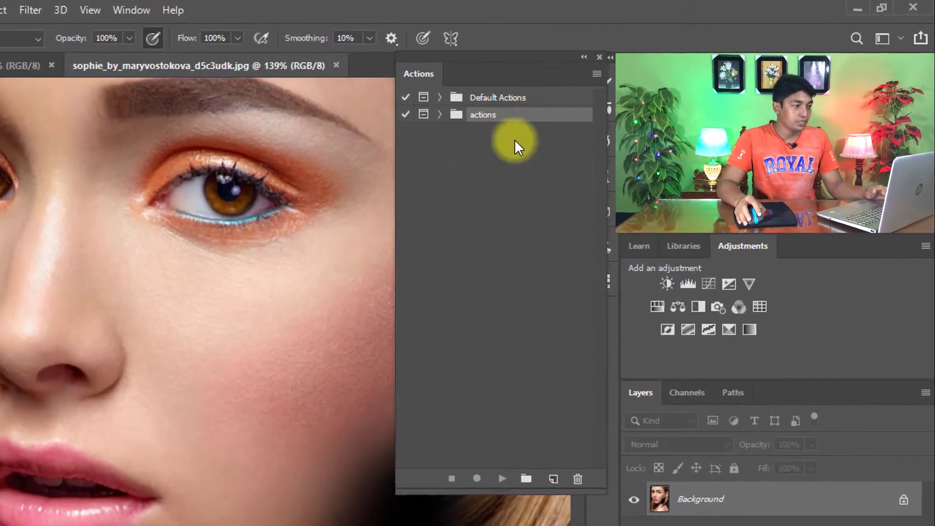
pyautogui.click(644, 64)
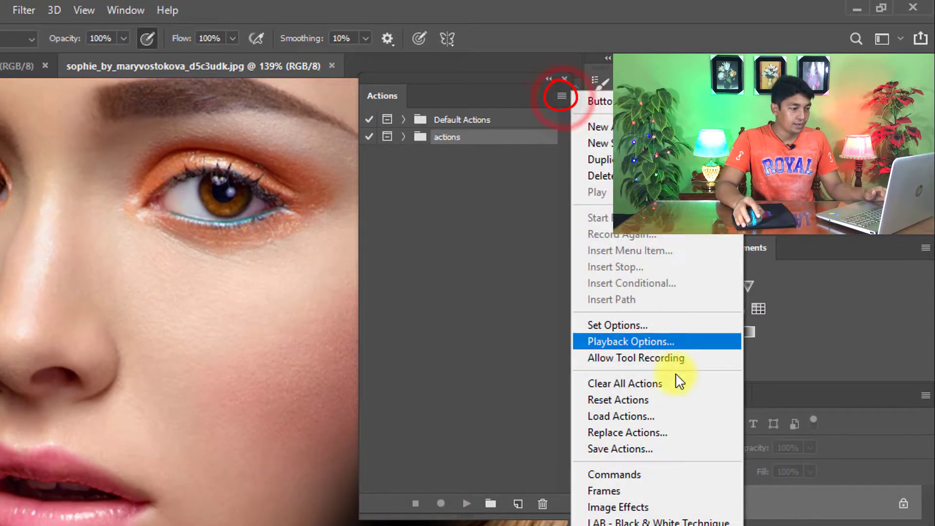
pyautogui.click(657, 418)
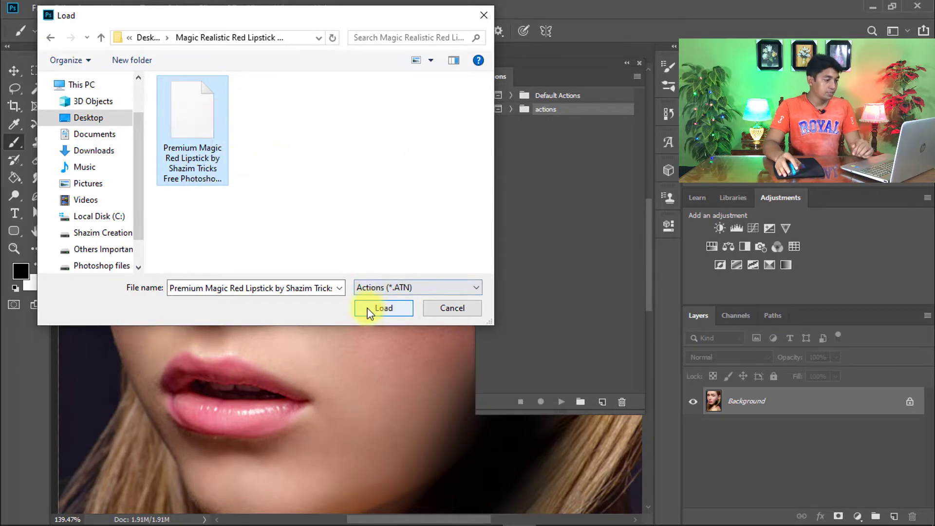
pyautogui.click(382, 309)
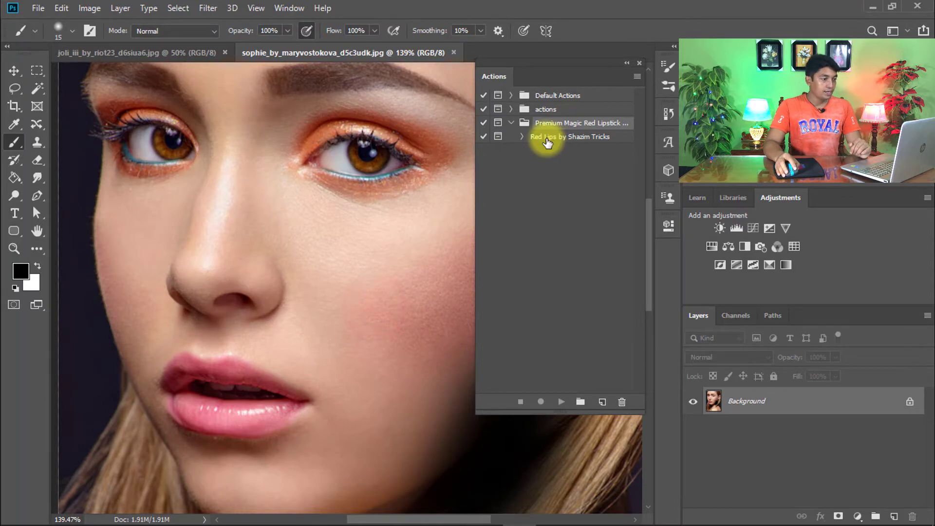
# - Select the Red Lips by Shazim Tricks action and duplicate sophie's Background layer as Background copy
pyautogui.click(544, 141)
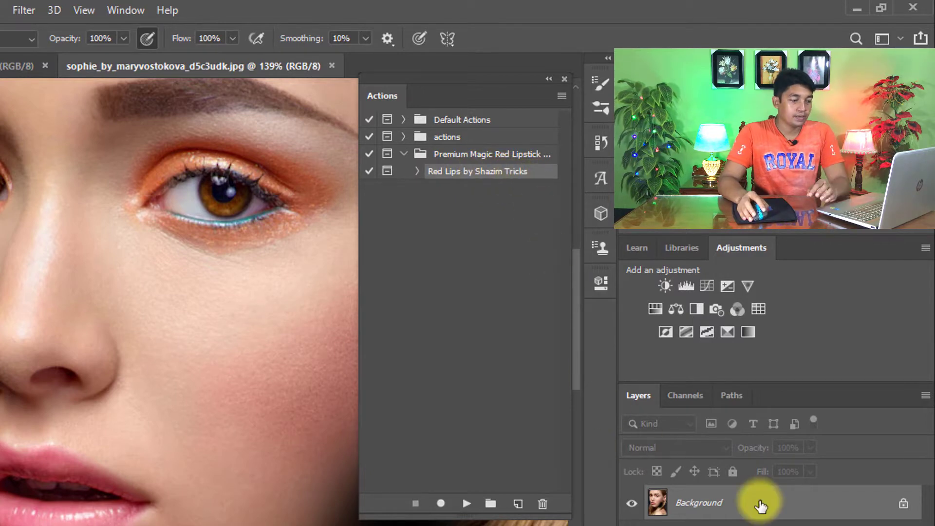
pyautogui.rightClick(723, 506)
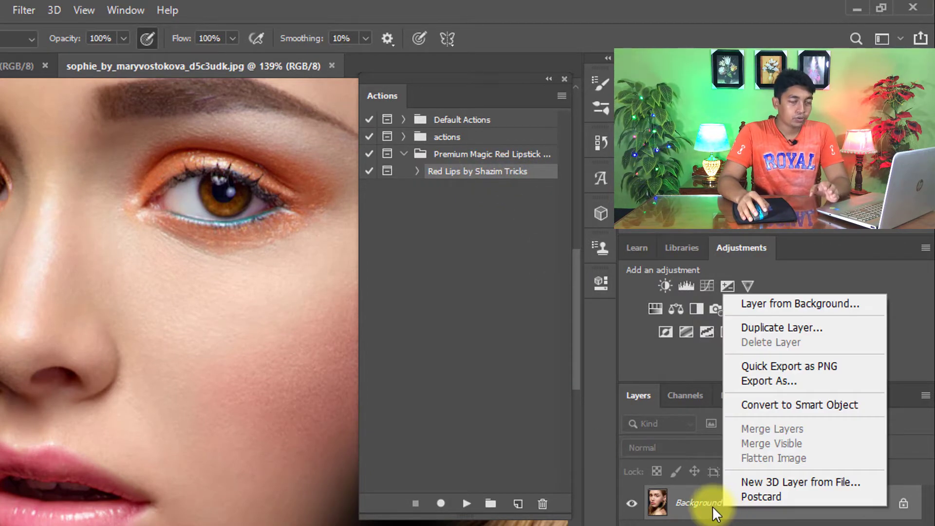
pyautogui.click(681, 510)
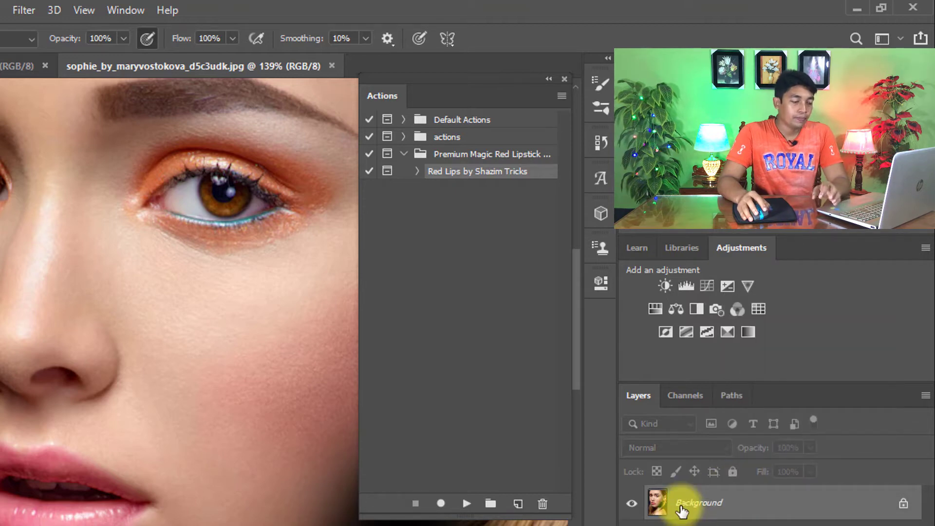
pyautogui.rightClick(697, 507)
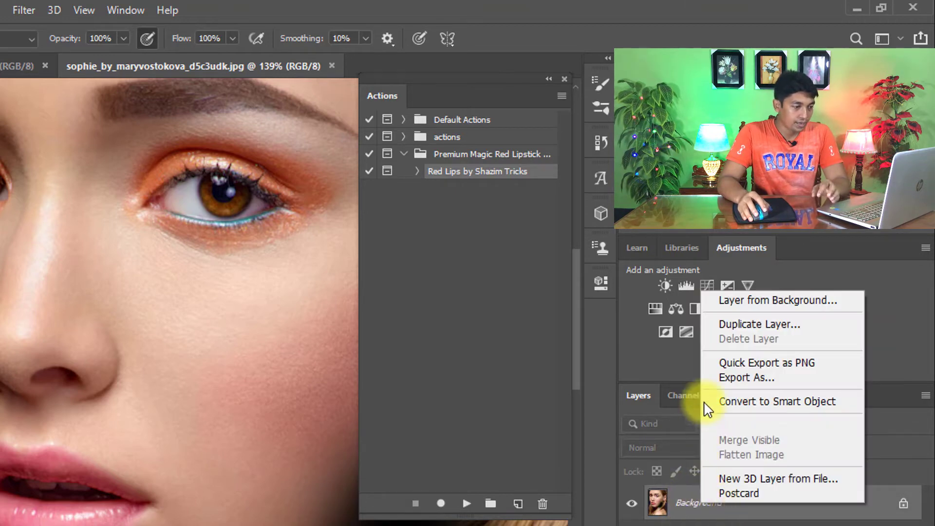
pyautogui.click(782, 325)
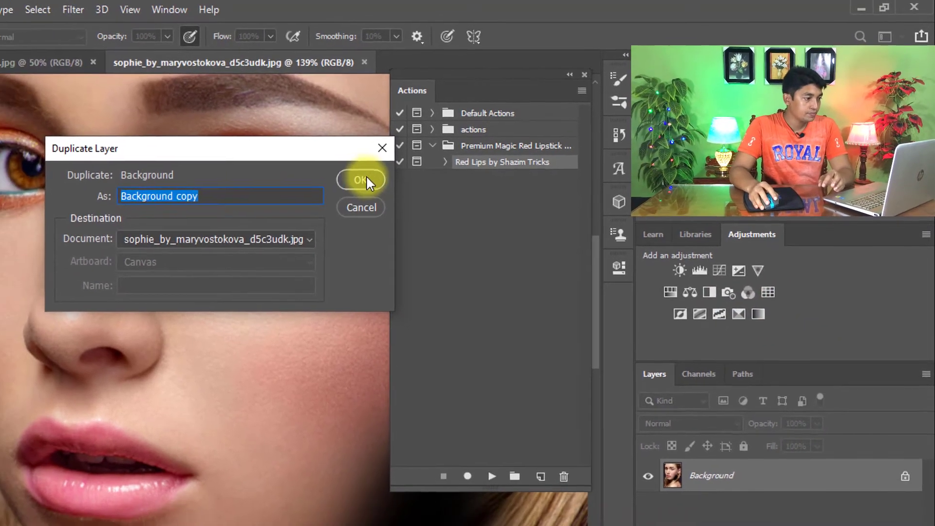
pyautogui.click(365, 179)
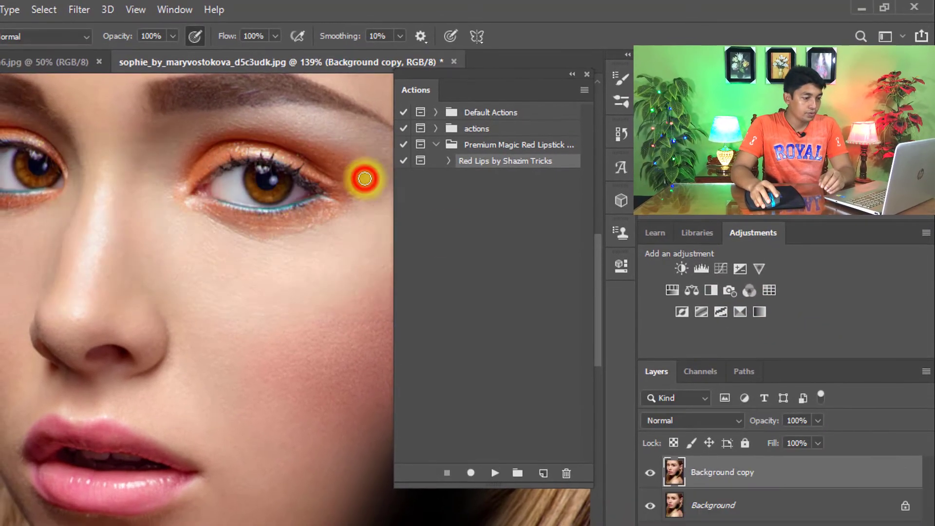
# - Play the Red Lips action to add the masked Red Lips by Shazim Creations group
pyautogui.click(495, 473)
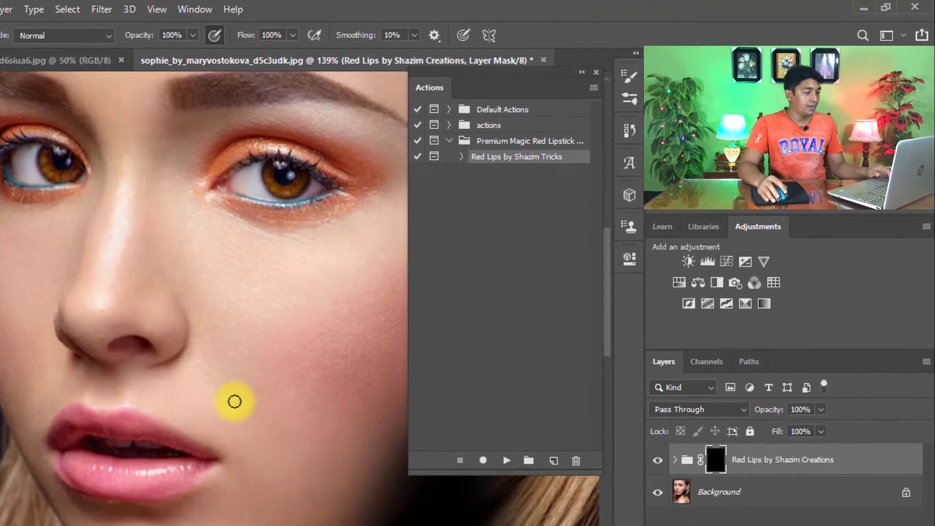
# - Zoom to sophie's mouth and paint the group mask white over both the upper and lower lips
pyautogui.scroll(3, 92, 483)
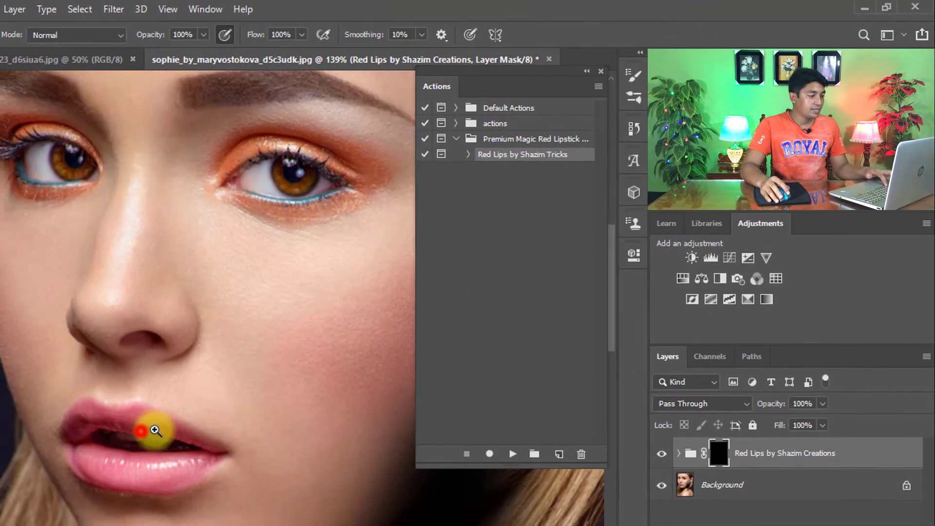
pyautogui.scroll(2, 36, 517)
pyautogui.moveTo(41, 525); pyautogui.dragTo(126, 342)
pyautogui.moveTo(122, 241)
pyautogui.mouseDown()
pyautogui.moveTo(77, 281)
pyautogui.moveTo(106, 273)
pyautogui.mouseUp()
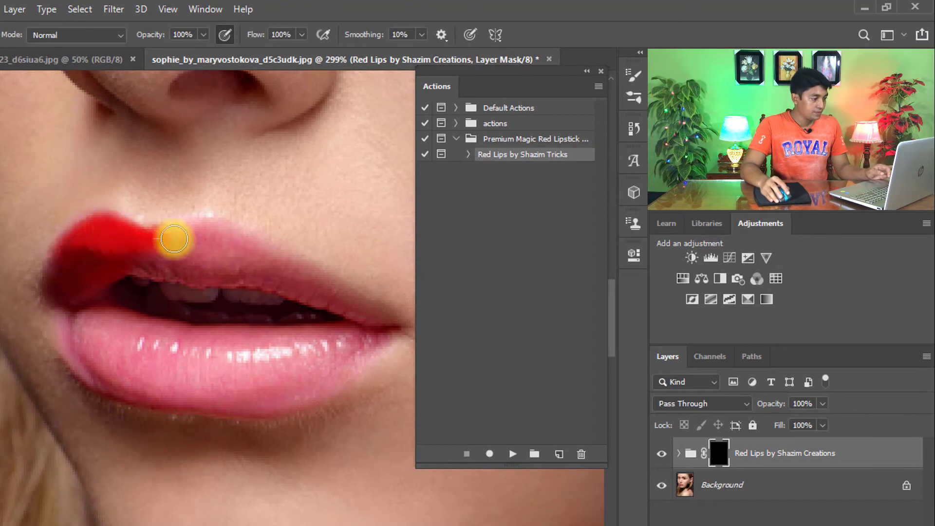
pyautogui.moveTo(304, 275)
pyautogui.mouseDown()
pyautogui.moveTo(383, 316)
pyautogui.moveTo(252, 282)
pyautogui.mouseUp()
pyautogui.moveTo(194, 274)
pyautogui.mouseDown()
pyautogui.moveTo(253, 263)
pyautogui.moveTo(124, 271)
pyautogui.moveTo(201, 271)
pyautogui.moveTo(307, 359)
pyautogui.moveTo(297, 352)
pyautogui.moveTo(319, 332)
pyautogui.moveTo(274, 343)
pyautogui.moveTo(295, 343)
pyautogui.moveTo(100, 320)
pyautogui.moveTo(339, 351)
pyautogui.moveTo(252, 383)
pyautogui.moveTo(145, 370)
pyautogui.moveTo(78, 330)
pyautogui.mouseUp()
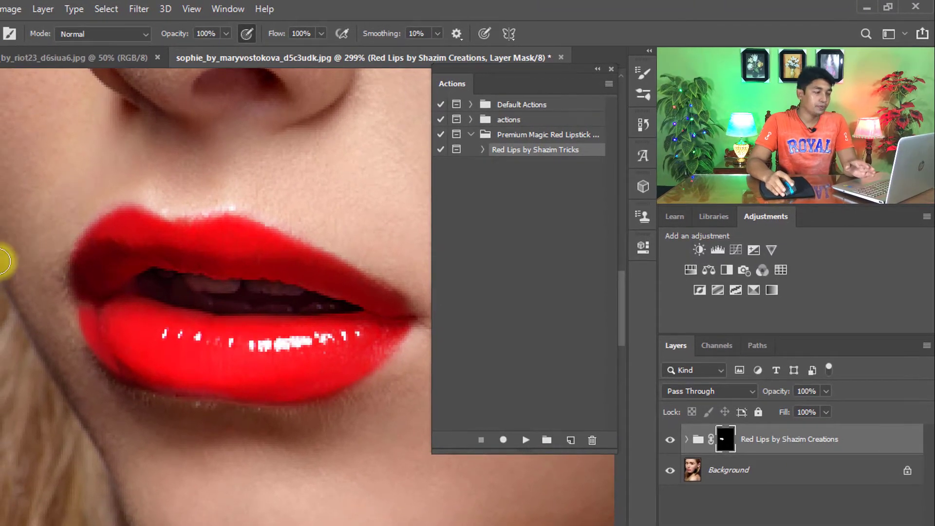
pyautogui.click(80, 249)
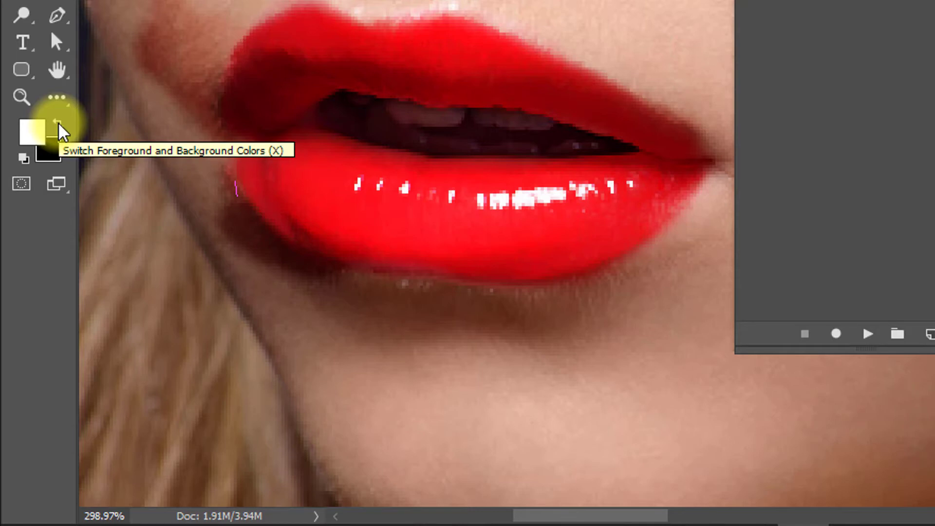
# - Paint the mask black to remove red spill at the left lip corner and lower-left edge
pyautogui.press('x')
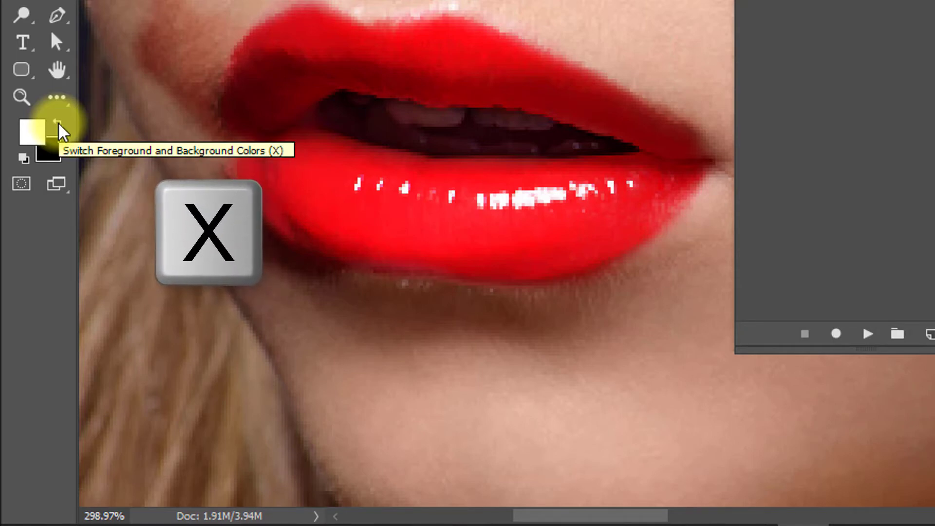
pyautogui.click(59, 125)
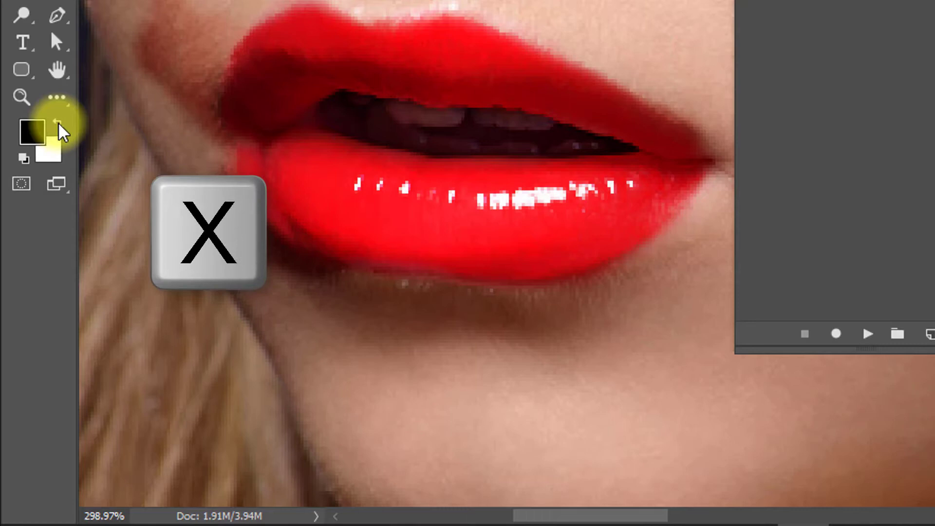
pyautogui.click(34, 134)
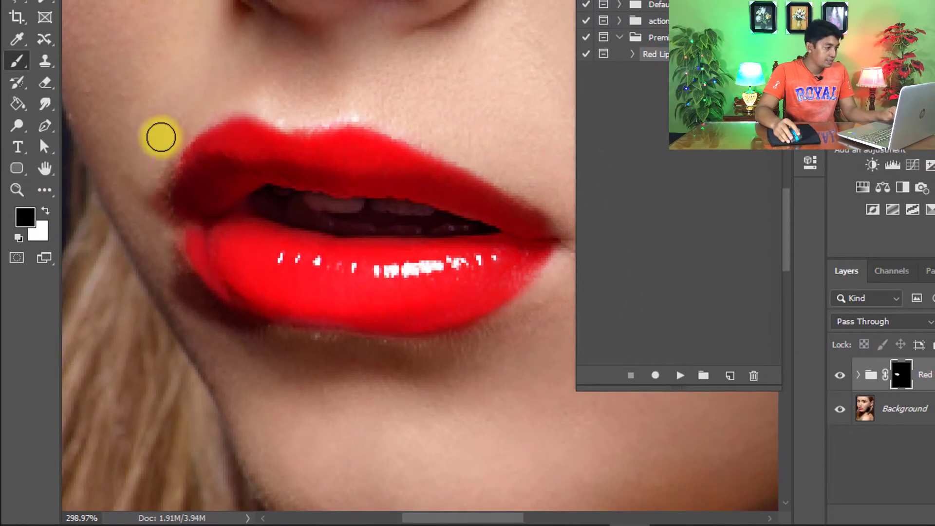
pyautogui.moveTo(160, 137)
pyautogui.mouseDown()
pyautogui.moveTo(147, 204)
pyautogui.moveTo(138, 190)
pyautogui.moveTo(145, 217)
pyautogui.moveTo(152, 188)
pyautogui.moveTo(201, 302)
pyautogui.mouseUp()
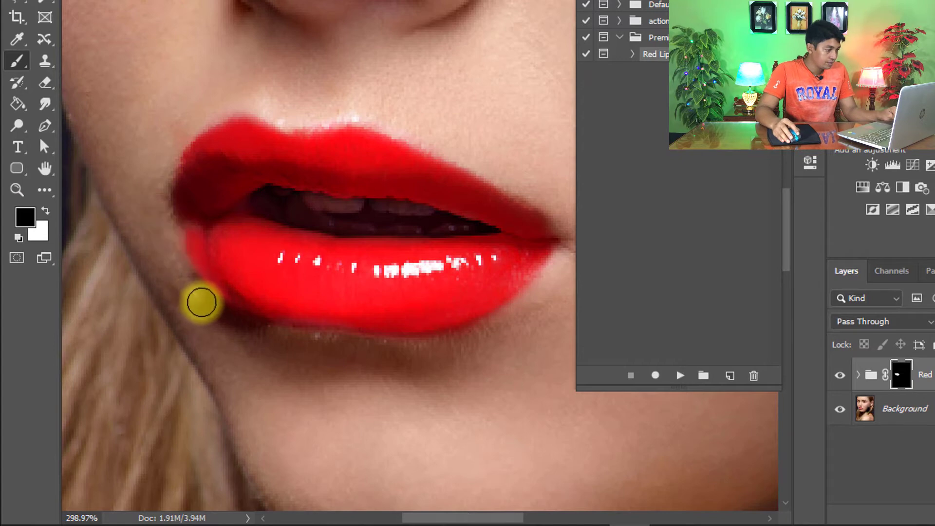
pyautogui.moveTo(274, 326)
pyautogui.mouseDown()
pyautogui.moveTo(219, 312)
pyautogui.moveTo(184, 277)
pyautogui.moveTo(200, 295)
pyautogui.moveTo(143, 203)
pyautogui.moveTo(150, 171)
pyautogui.moveTo(144, 209)
pyautogui.mouseUp()
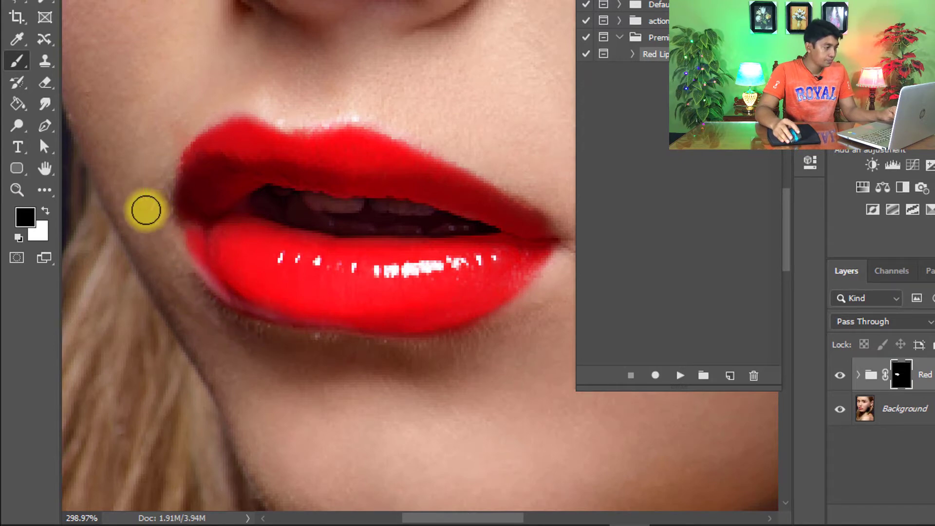
# - Switch back to white and restore the red along the lower lip, then refit and zoom on the face
pyautogui.press('x')
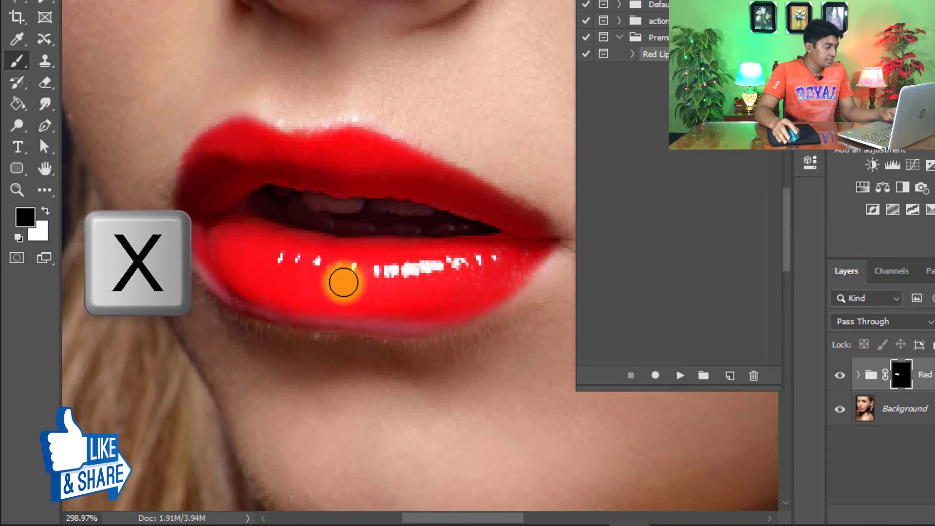
pyautogui.press('x')
pyautogui.moveTo(192, 220)
pyautogui.mouseDown()
pyautogui.moveTo(238, 286)
pyautogui.moveTo(361, 314)
pyautogui.moveTo(455, 309)
pyautogui.moveTo(485, 295)
pyautogui.moveTo(461, 297)
pyautogui.moveTo(501, 260)
pyautogui.mouseUp()
pyautogui.hotkey('ctrl', '0')
pyautogui.moveTo(328, 201); pyautogui.dragTo(361, 219)
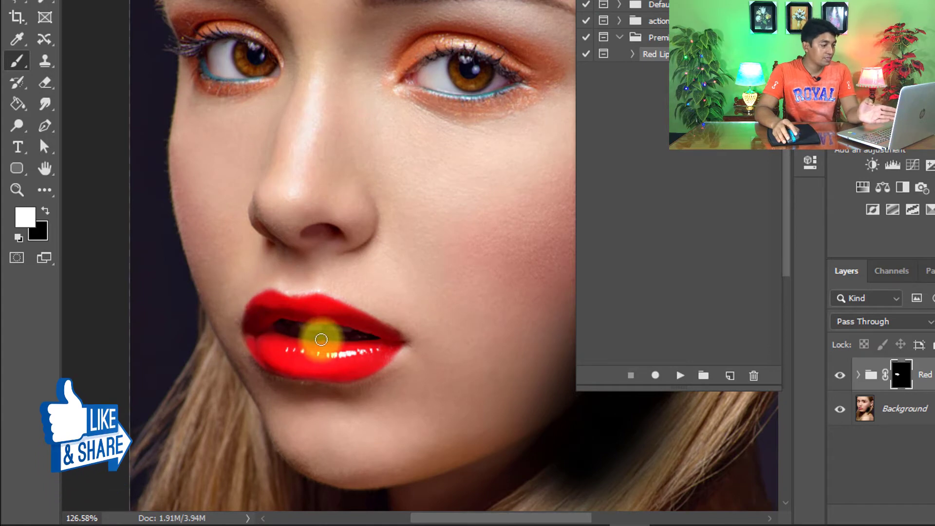
# - Toggle the Red Lips group's visibility off and on to compare, then switch to the joli_iii portrait
pyautogui.moveTo(320, 334); pyautogui.dragTo(344, 261)
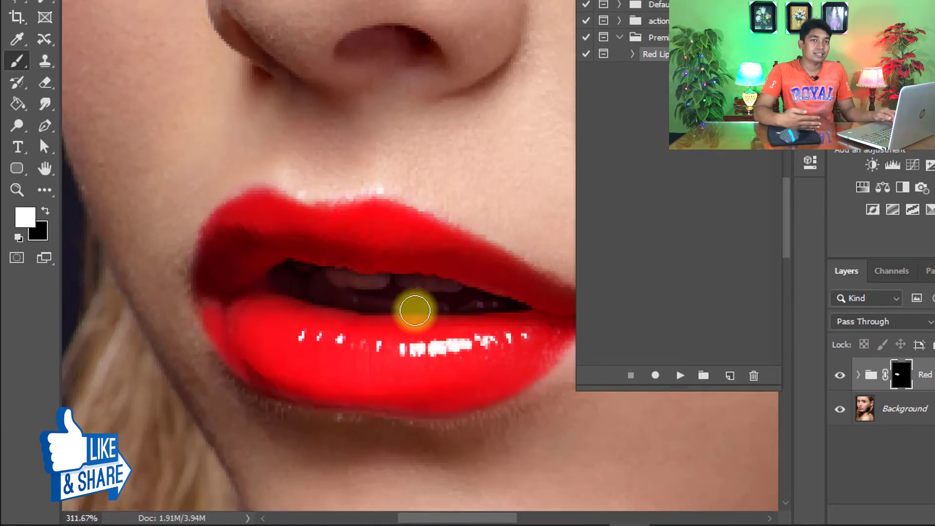
pyautogui.scroll(-5, 407, 312)
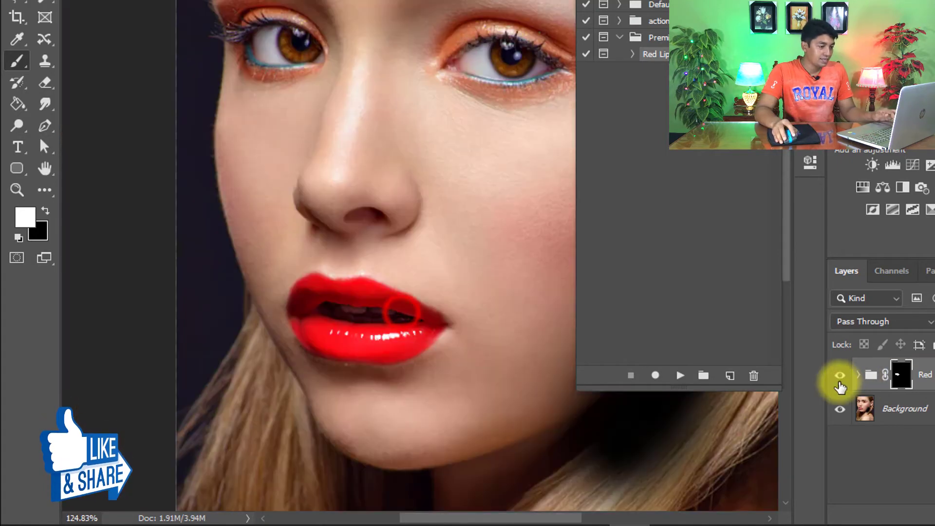
pyautogui.click(839, 375)
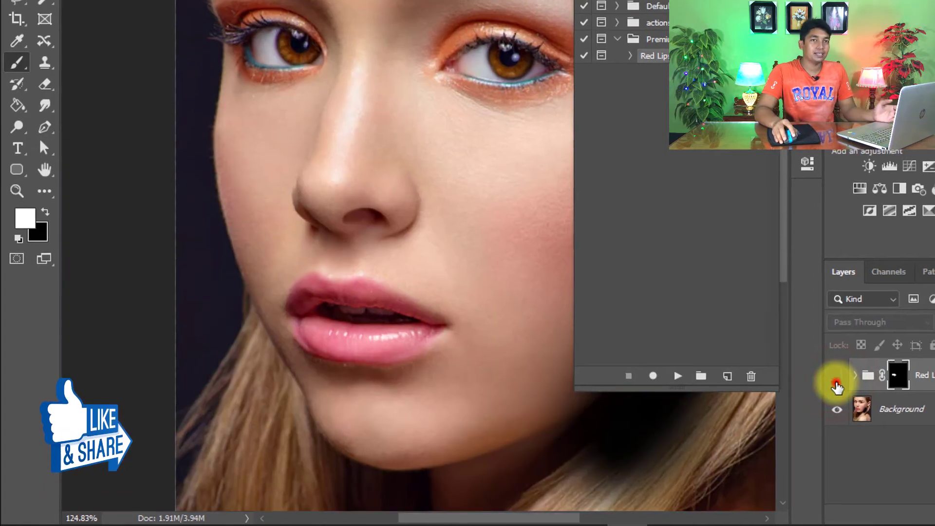
pyautogui.click(838, 382)
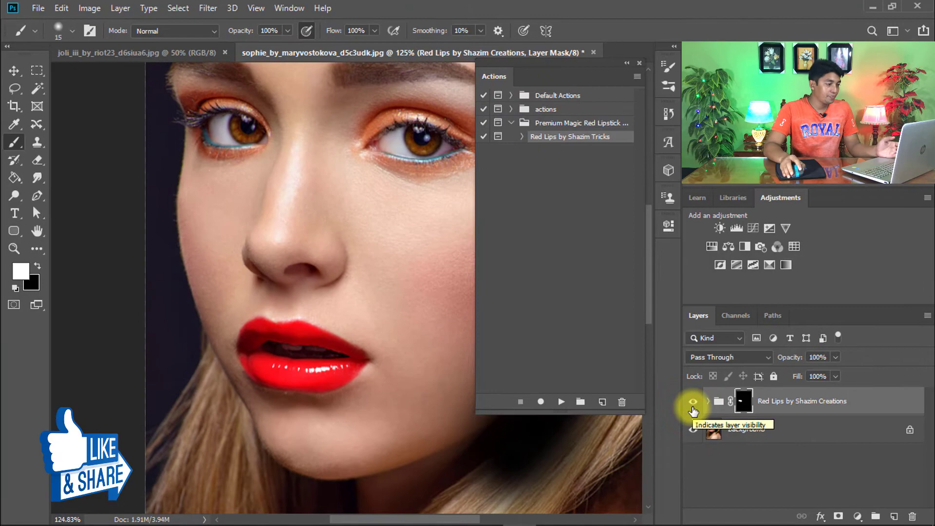
pyautogui.click(137, 53)
pyautogui.press('x')
pyautogui.scroll(5, 385, 279)
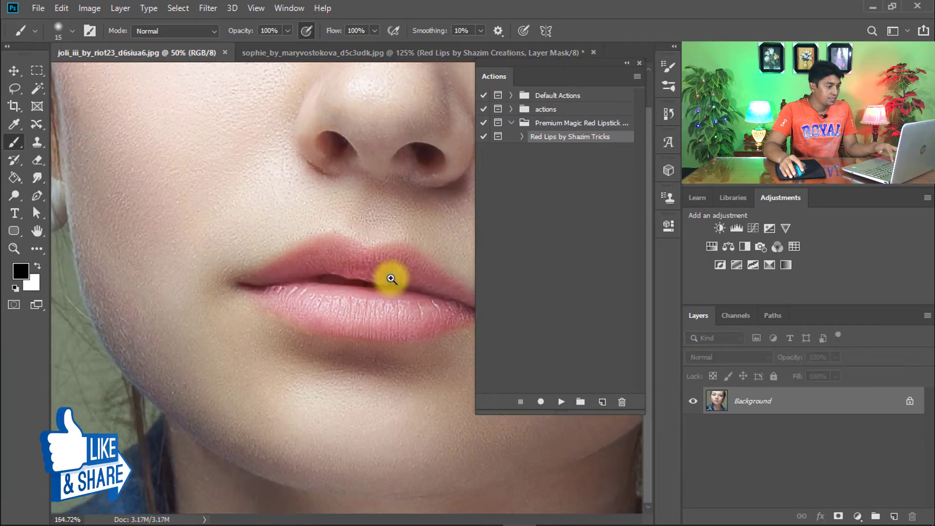
pyautogui.click(391, 278)
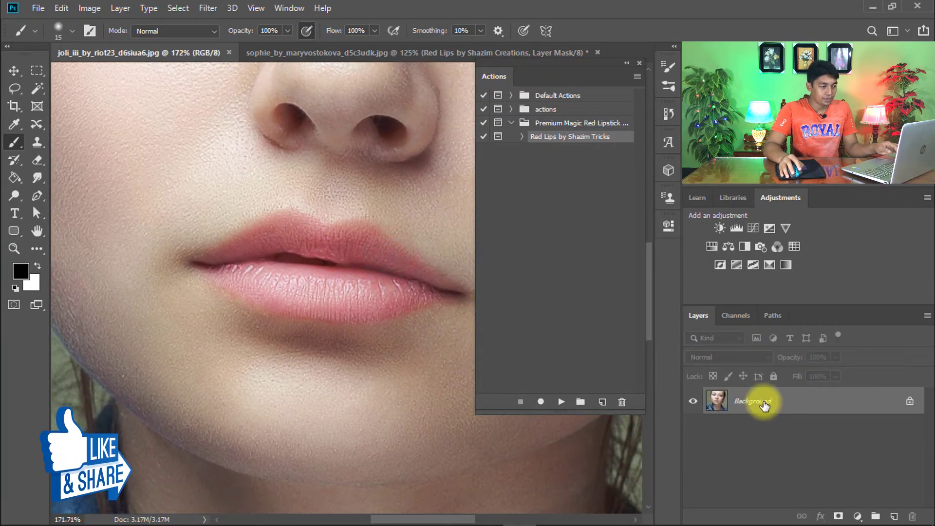
pyautogui.rightClick(775, 405)
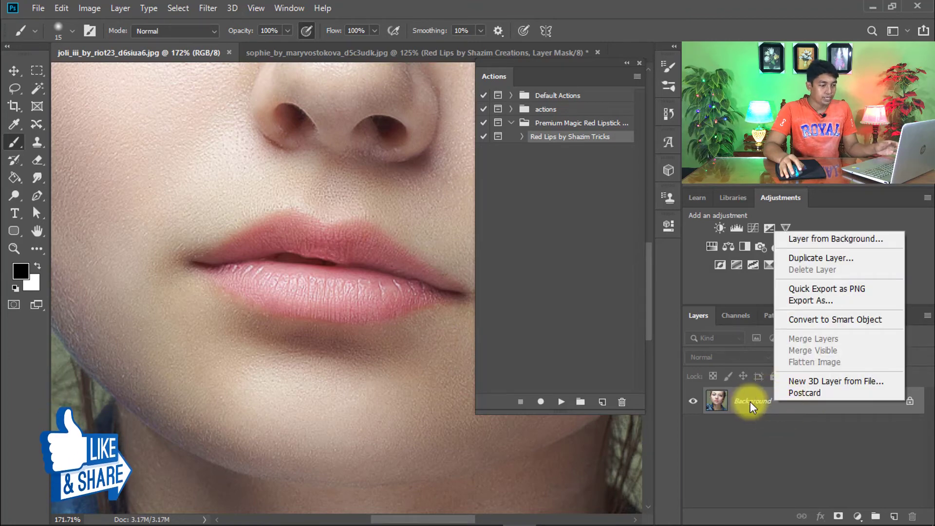
pyautogui.click(821, 257)
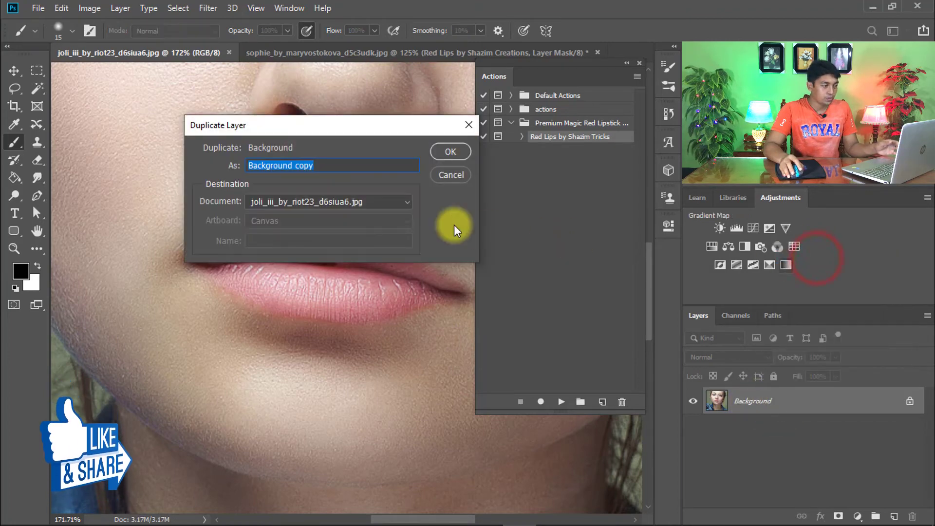
pyautogui.click(449, 151)
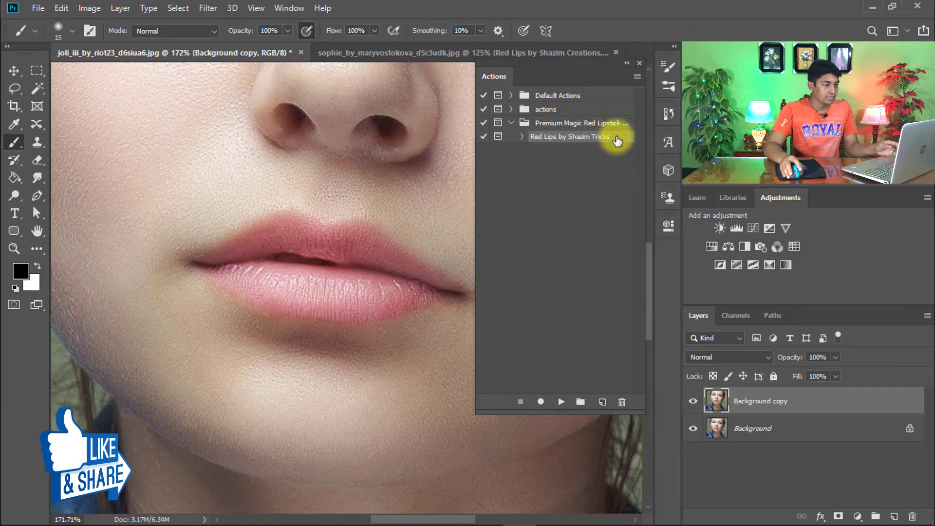
# - Run the Red Lips action on joli_iii and paint the mask white over lower and upper lips
pyautogui.click(563, 402)
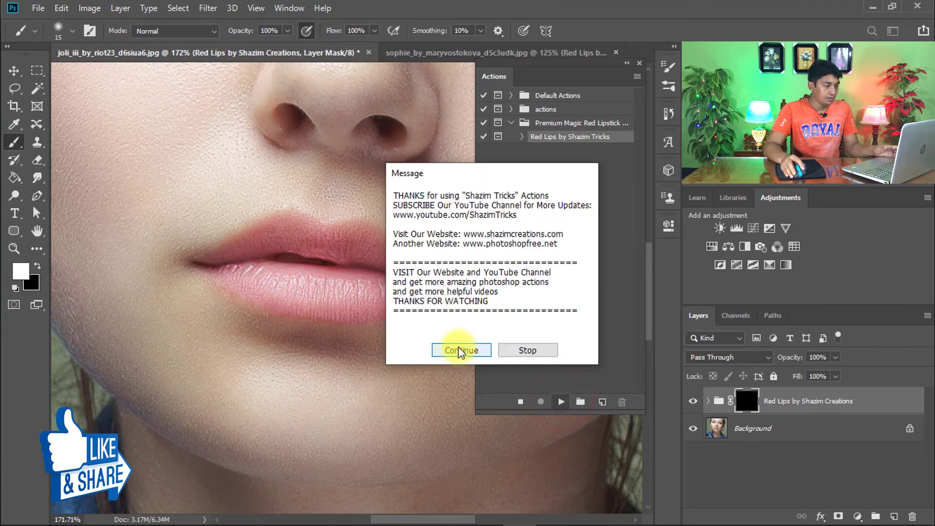
pyautogui.click(462, 351)
pyautogui.scroll(3, 251, 250)
pyautogui.moveTo(74, 292); pyautogui.dragTo(380, 281)
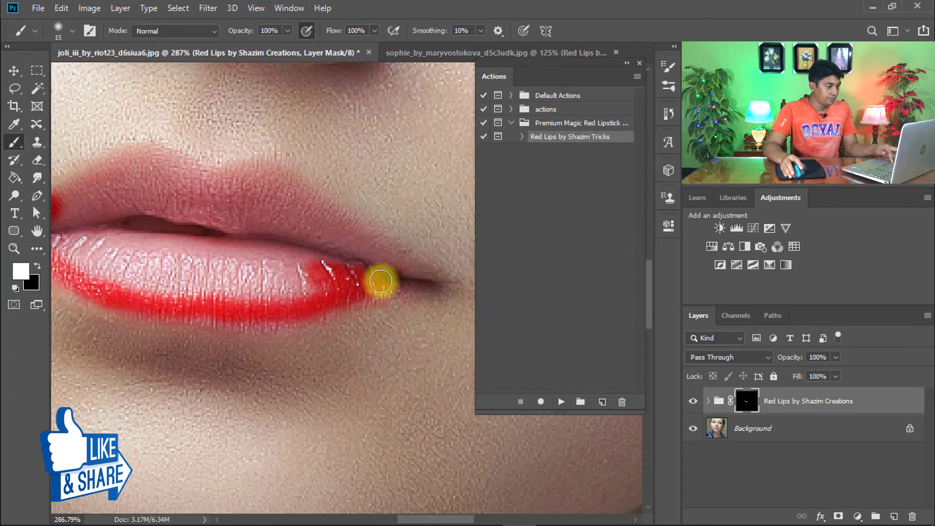
pyautogui.moveTo(272, 314); pyautogui.dragTo(154, 310)
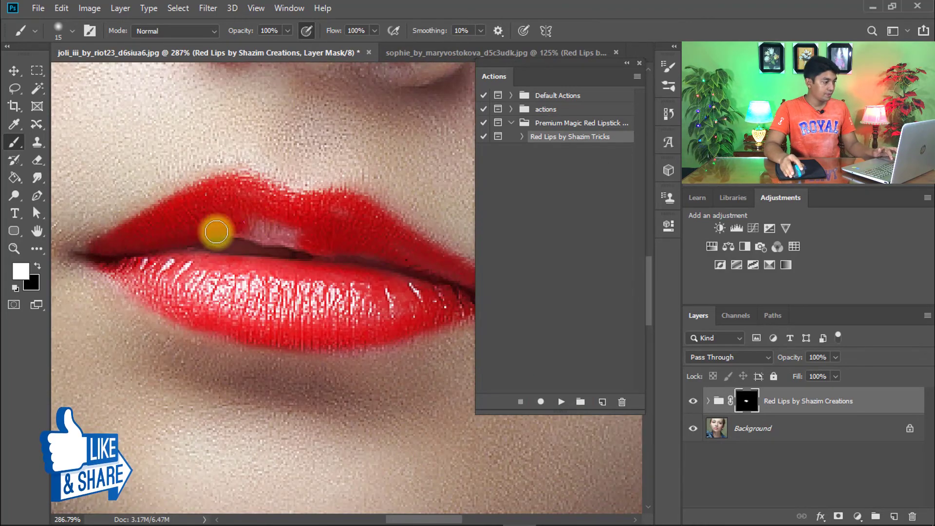
pyautogui.moveTo(216, 226)
pyautogui.mouseDown()
pyautogui.moveTo(270, 222)
pyautogui.moveTo(278, 239)
pyautogui.moveTo(236, 232)
pyautogui.moveTo(318, 240)
pyautogui.mouseUp()
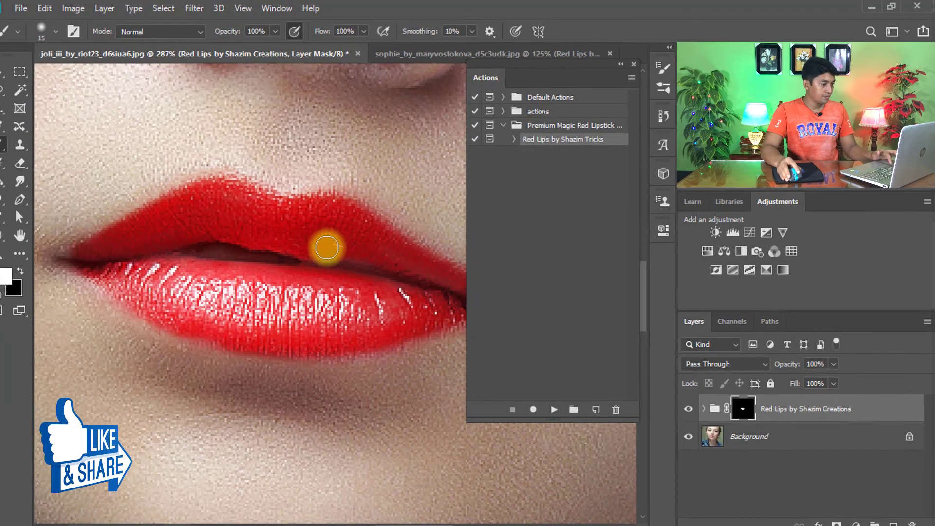
pyautogui.hotkey('ctrl', '0')
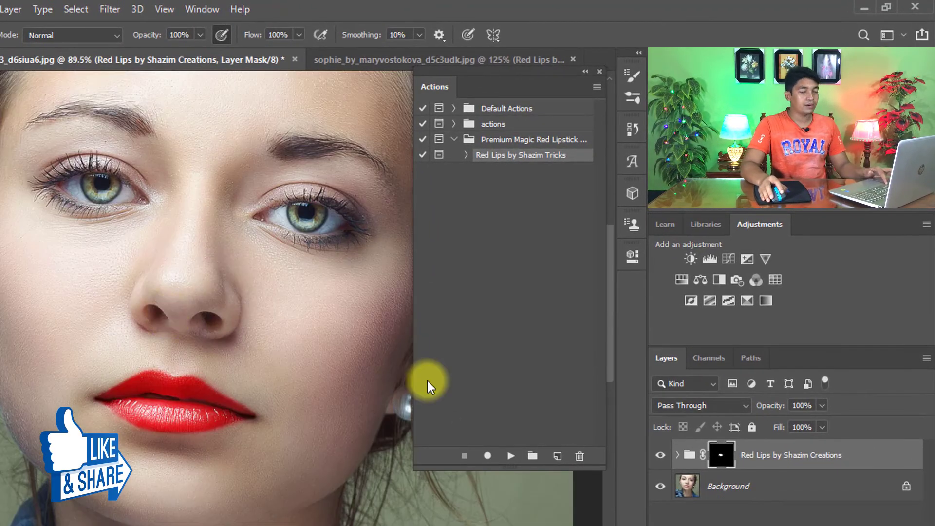
pyautogui.click(660, 456)
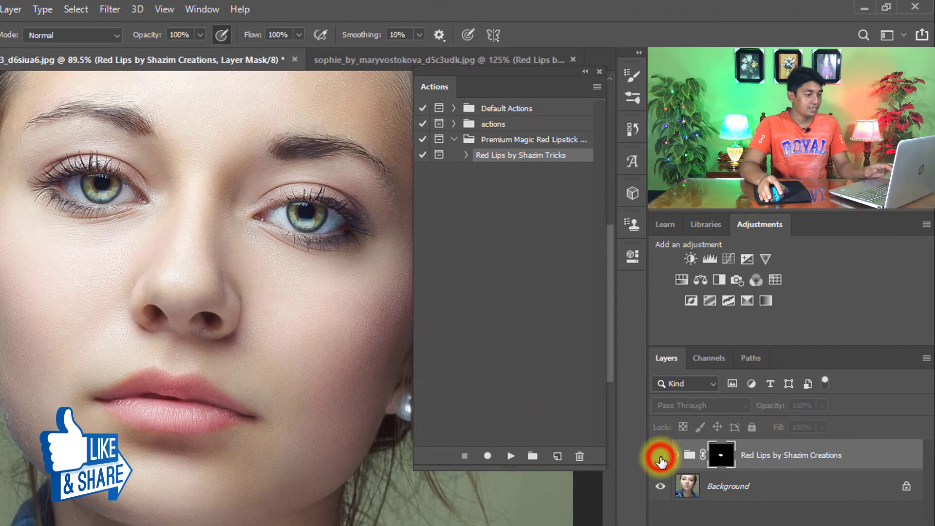
pyautogui.click(660, 456)
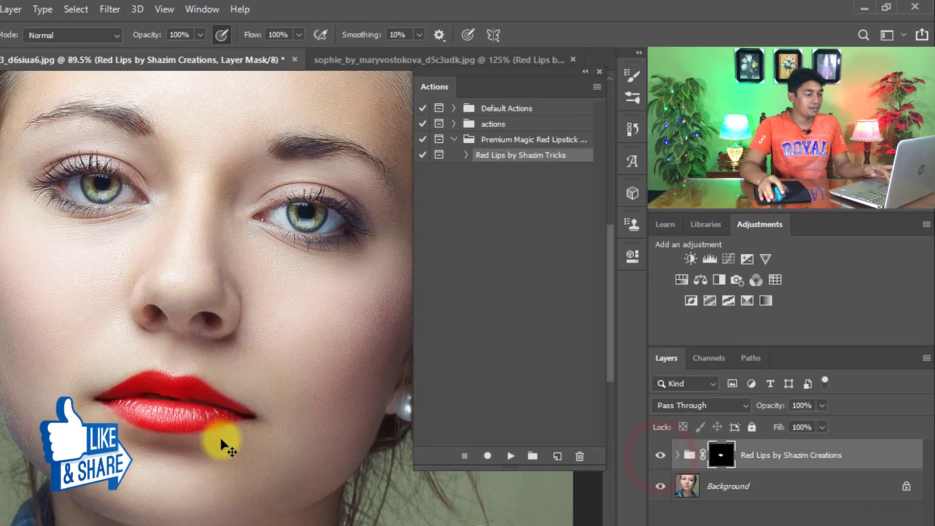
pyautogui.scroll(3, 224, 429)
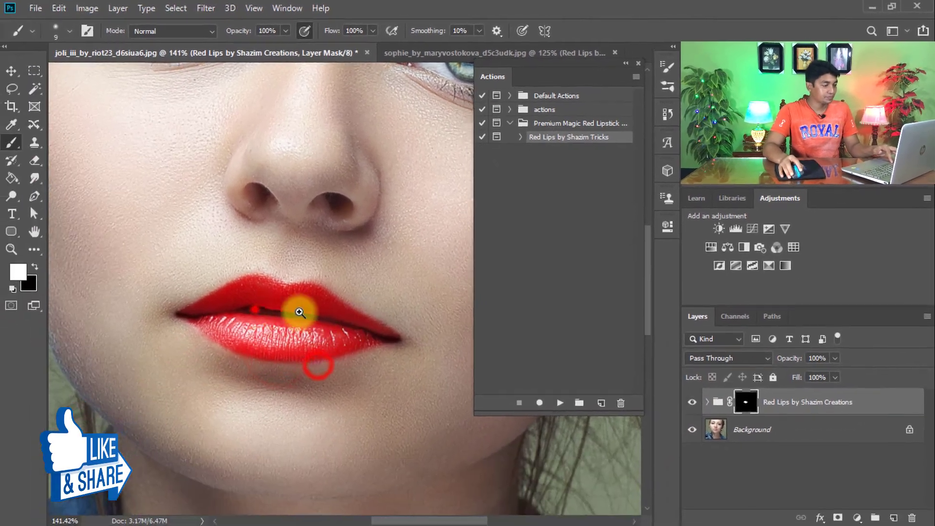
pyautogui.scroll(2, 258, 375)
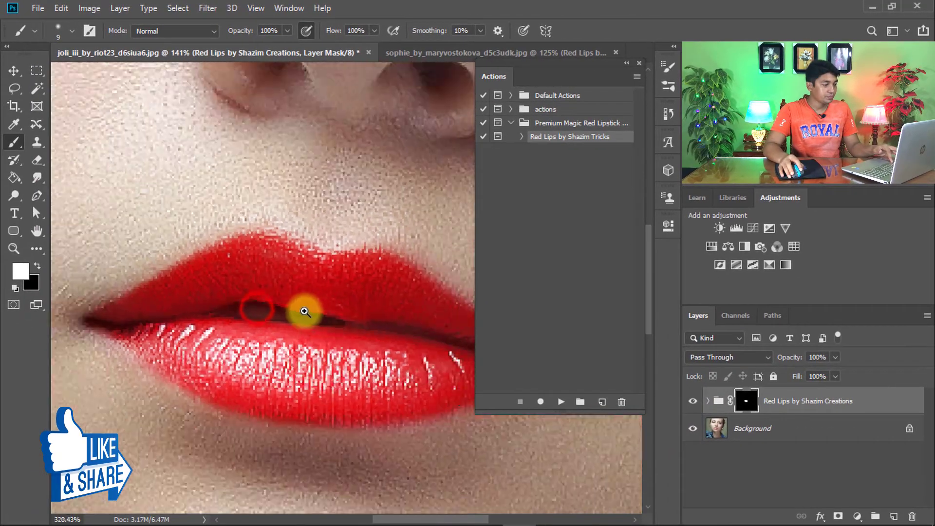